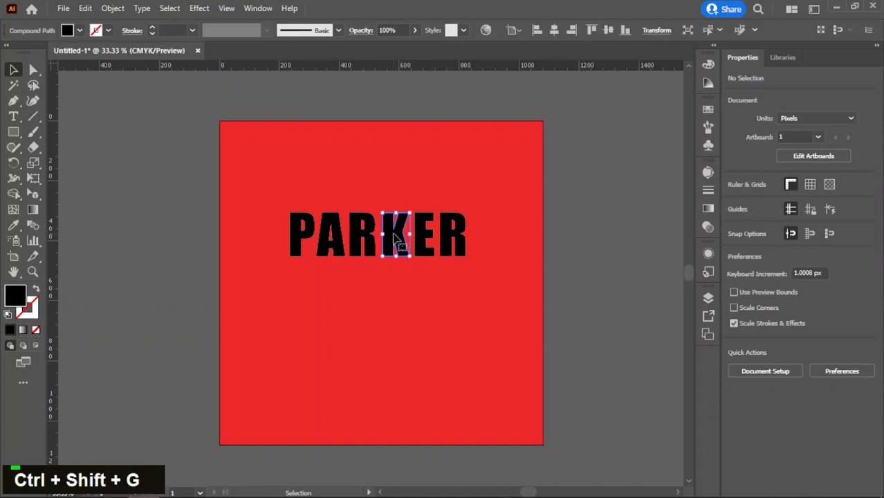
Step: Group the letters K, E, R together and the letters P, A, R together as two separate groups
drag(403, 275, 455, 235)
key(ctrl+g)
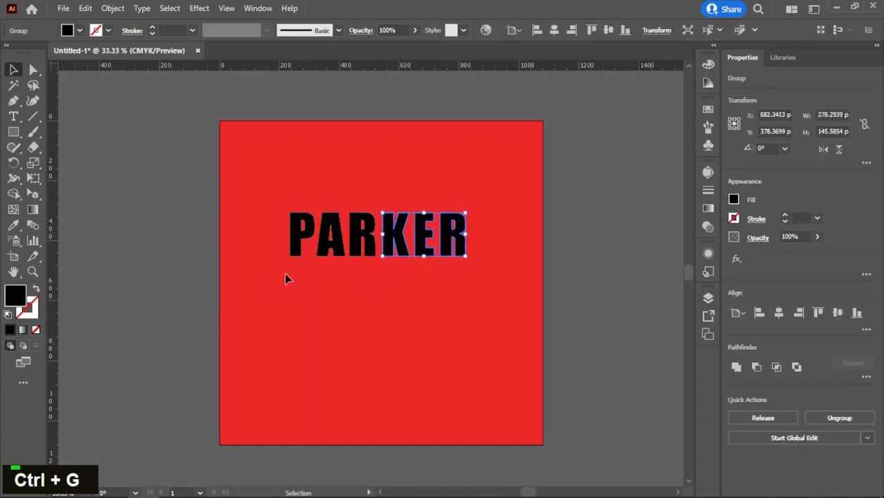
drag(287, 277, 367, 226)
key(ctrl+g)
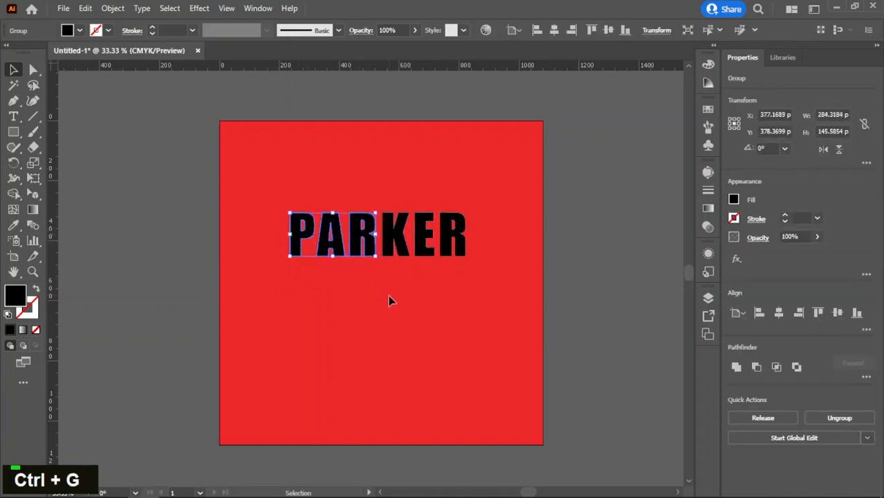
Step: Move both letter groups straight up near the upper edge of the red artboard
click(382, 291)
drag(352, 258, 436, 207)
drag(401, 235, 401, 174)
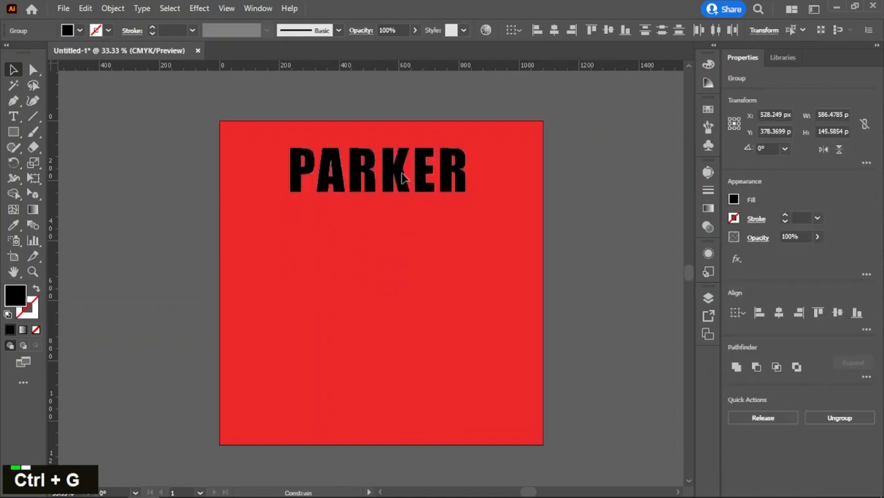
click(377, 214)
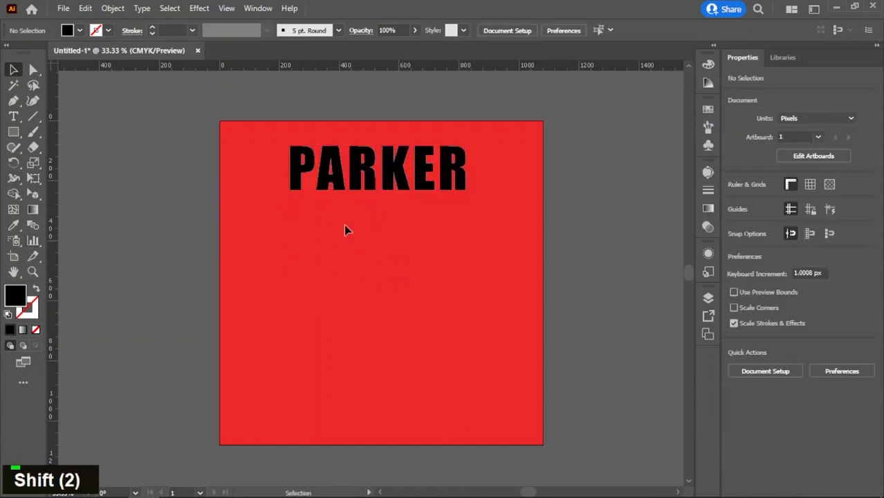
Step: Change the fill colour of the PARKER lettering to white (FFFFFF)
click(375, 189)
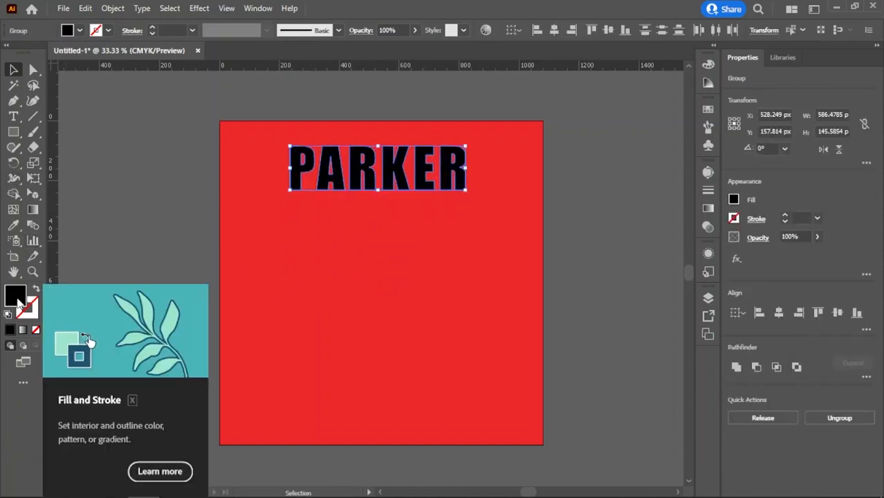
double_click(19, 298)
text(ffffff)
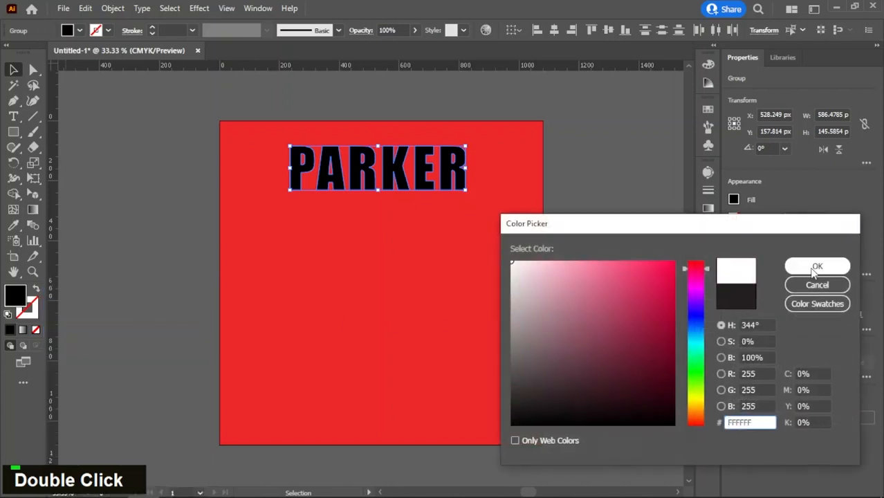
click(814, 267)
click(277, 282)
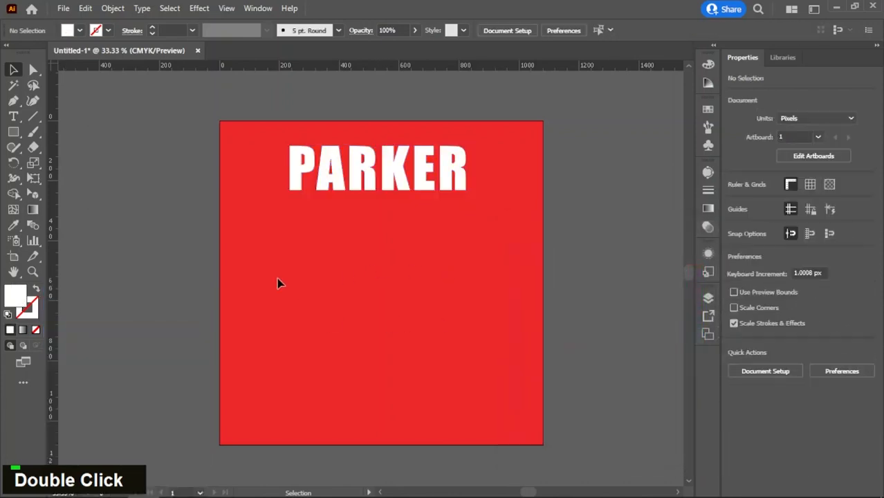
Step: Display the two-point perspective grid on the artboard and activate the Perspective Selection tool
click(33, 193)
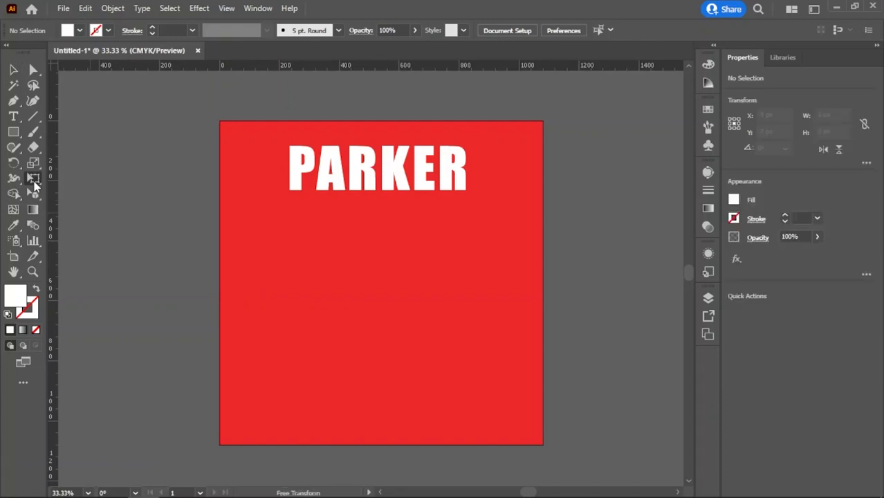
click(78, 193)
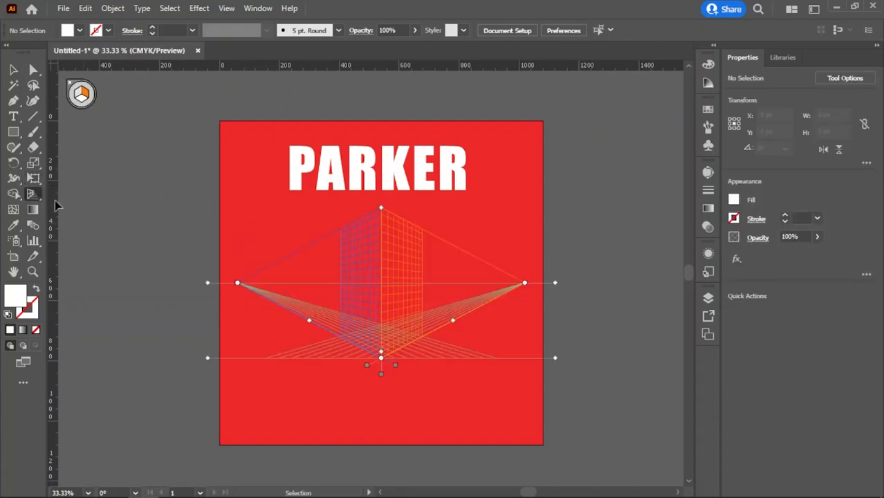
drag(36, 195, 79, 198)
click(118, 210)
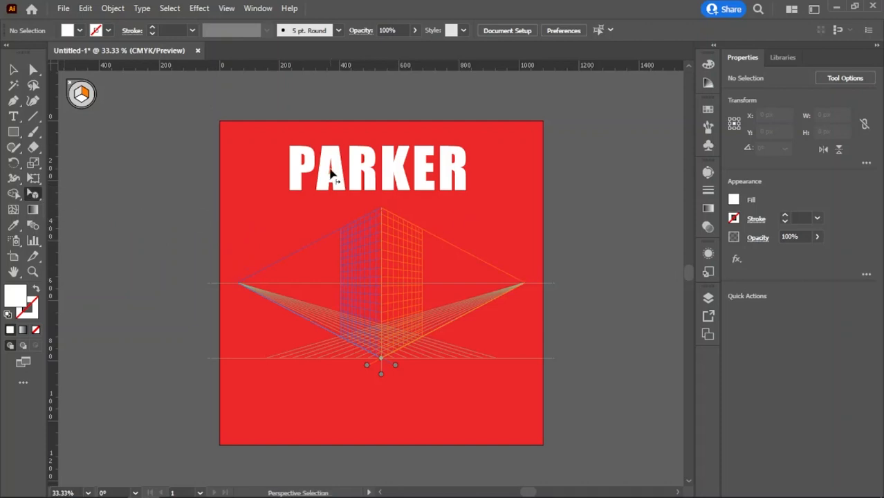
Step: Attach PAR to the grid's left plane and KER to its right plane so both halves meet at the centre edge
drag(355, 174, 353, 255)
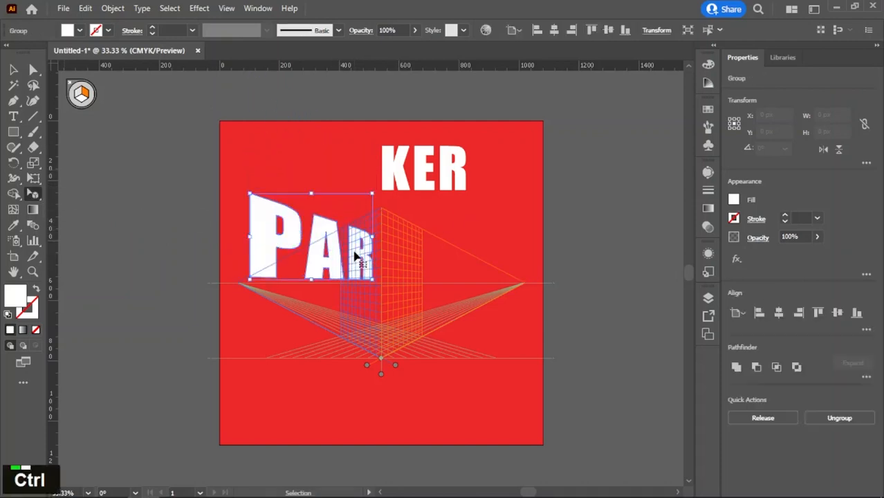
key(ctrl+z)
drag(354, 166, 365, 276)
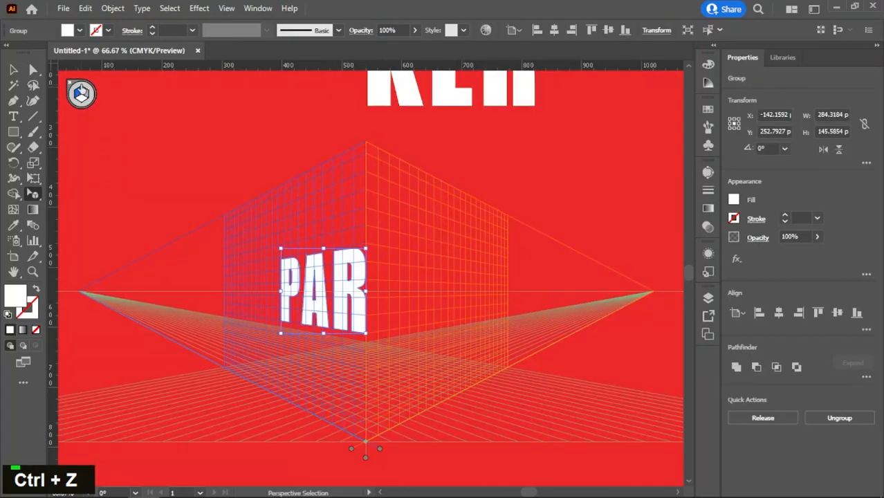
click(86, 91)
drag(384, 98, 365, 336)
scroll(376, 317, up, 3)
click(364, 364)
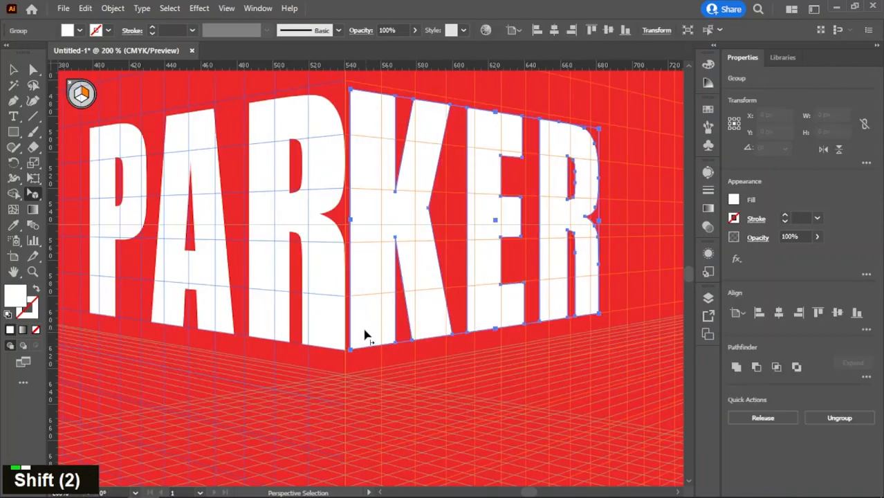
Step: Shift PAR slightly left and KER slightly right along their planes, leaving a narrow gap at the centre edge
click(307, 280)
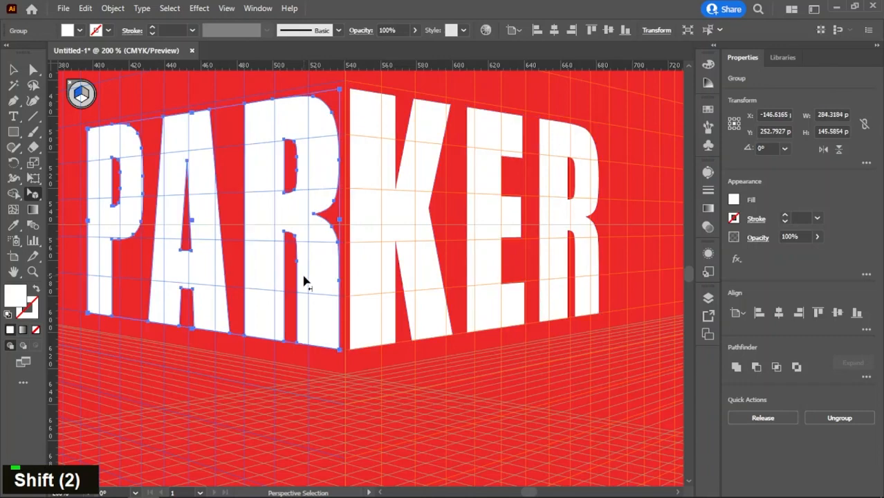
drag(311, 283, 309, 283)
drag(372, 300, 374, 300)
key(shift)
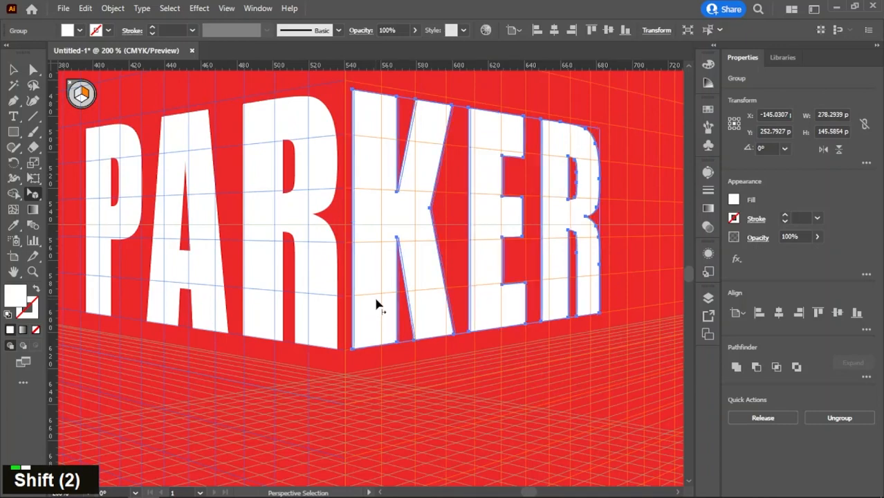
click(401, 403)
Step: Hide the perspective grid and return to the Selection tool
alt+scroll(401, 404, down, 3)
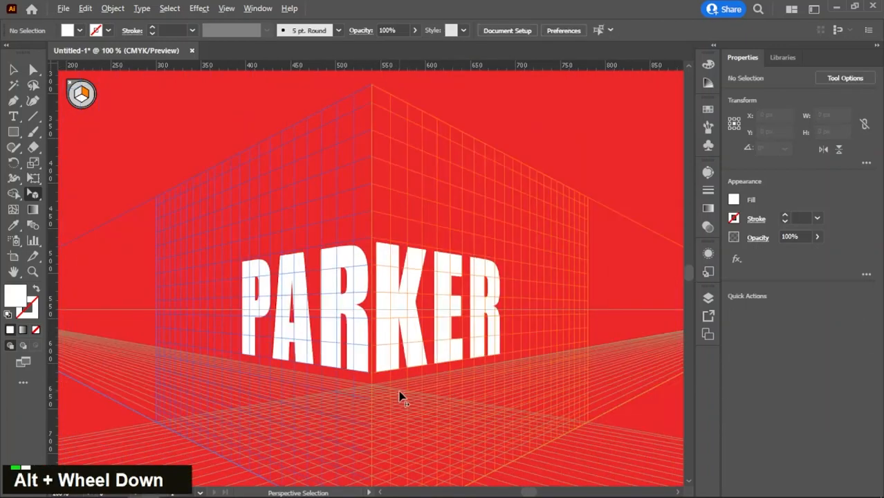
drag(394, 318, 387, 285)
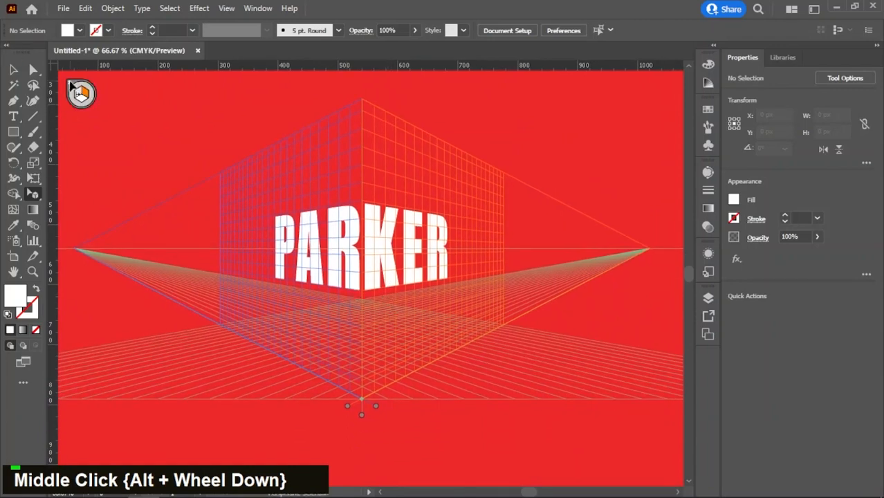
click(72, 85)
click(13, 70)
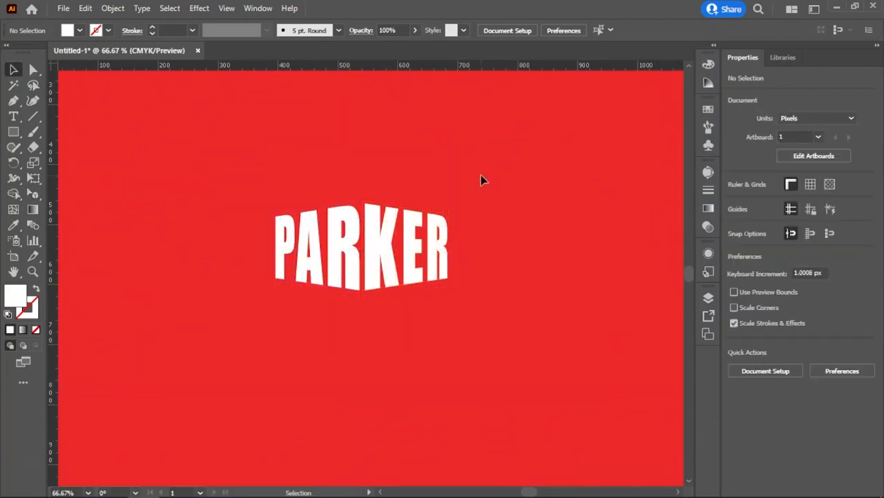
Step: Scale both halves of the lettering up together to about 720 px wide, keeping them centred on the artboard
double_click(350, 221)
drag(460, 299, 485, 309)
alt+scroll(485, 300, down, 1)
middle_click(485, 299)
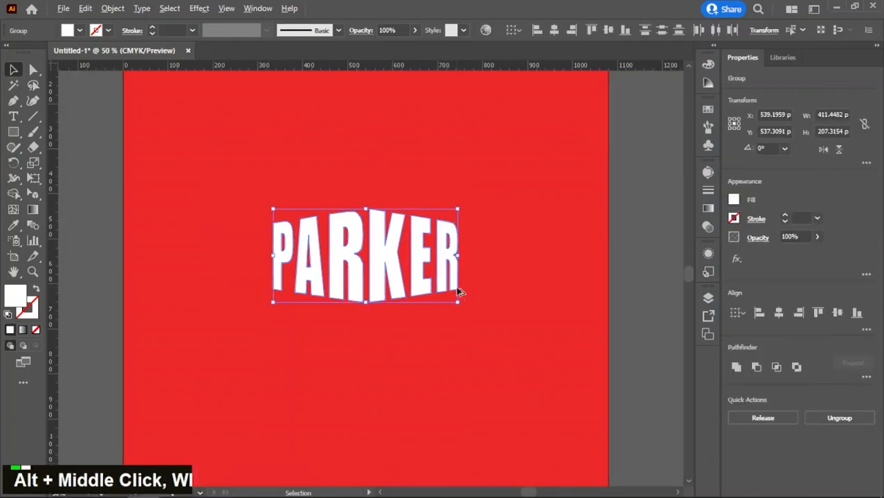
alt+scroll(459, 292, down, 1)
alt+drag(453, 265, 466, 264)
click(458, 337)
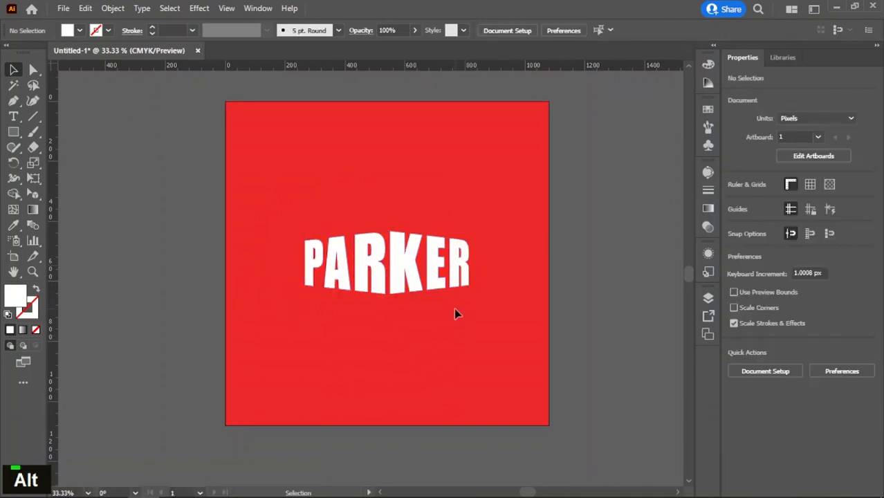
key(m)
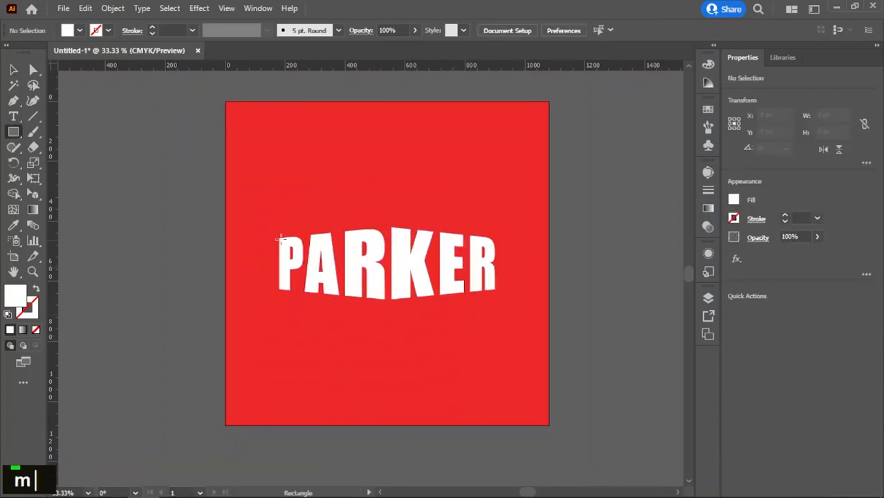
drag(278, 231, 327, 274)
key(ctrl+z)
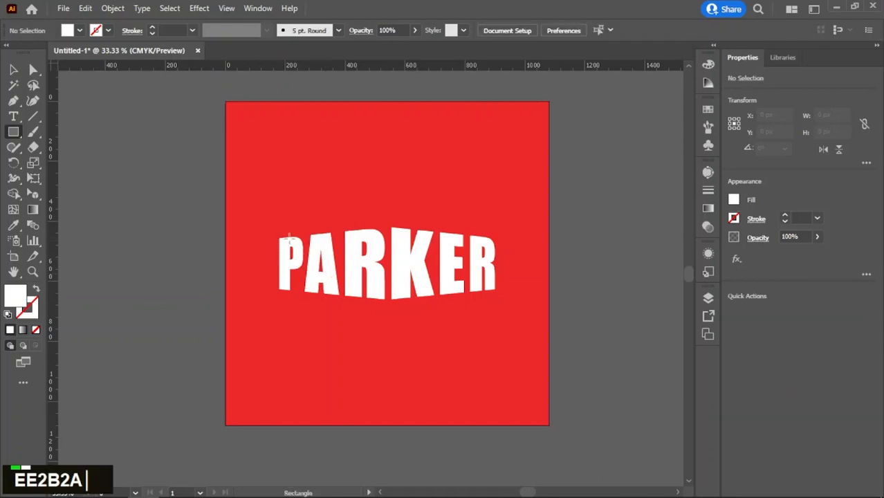
Step: Draw an unfilled rectangle with a 1 pt white stroke, about 767 by 292 px, around the PARKER lettering, centred on the artboard
click(37, 290)
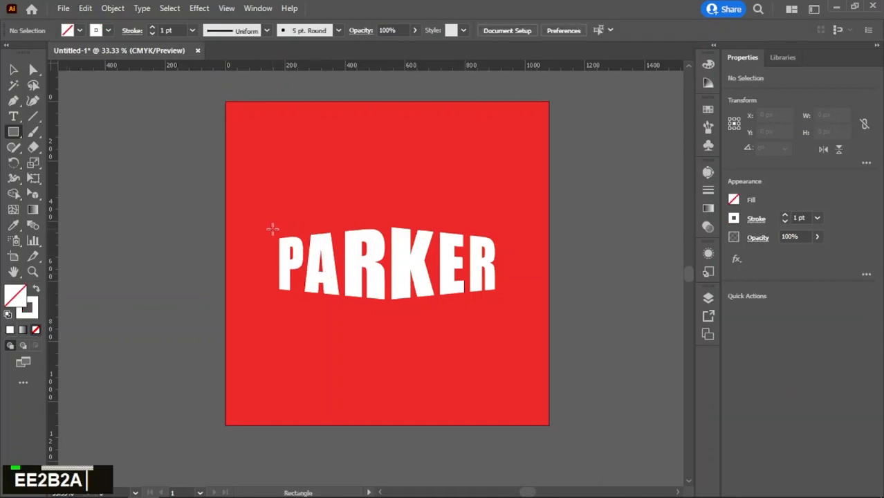
drag(272, 220, 501, 308)
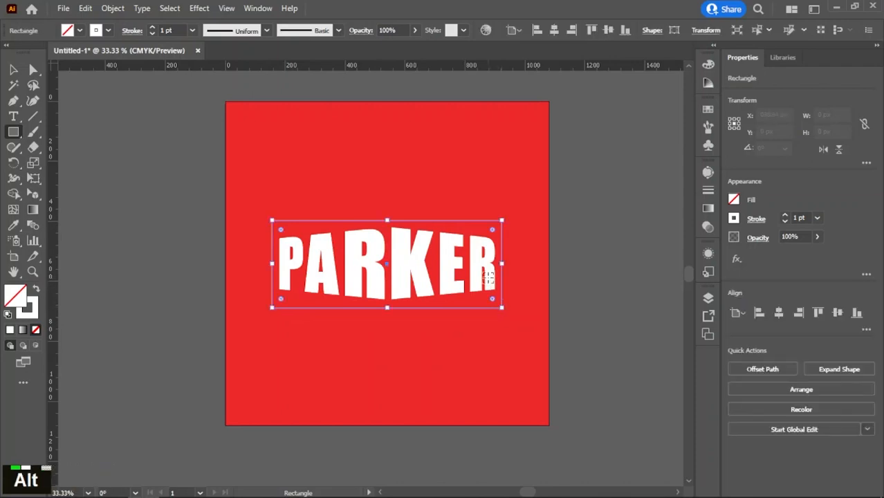
scroll(476, 293, up, 1)
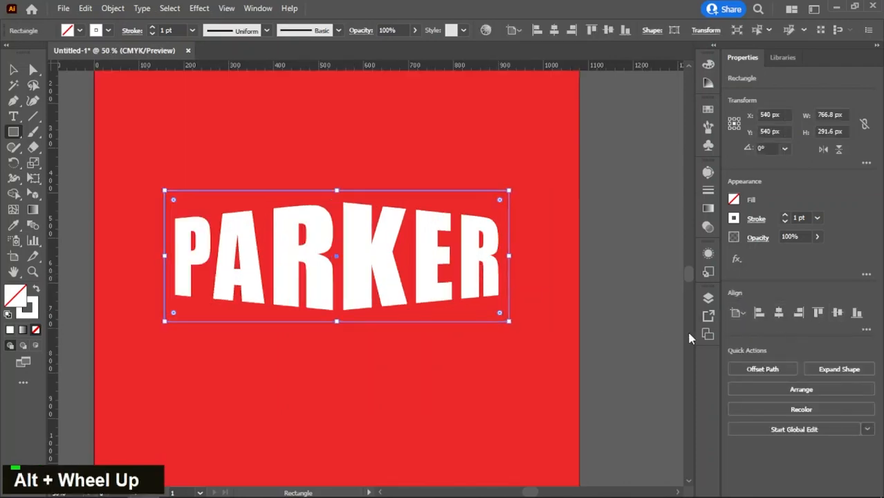
key(v)
click(391, 354)
middle_click(391, 355)
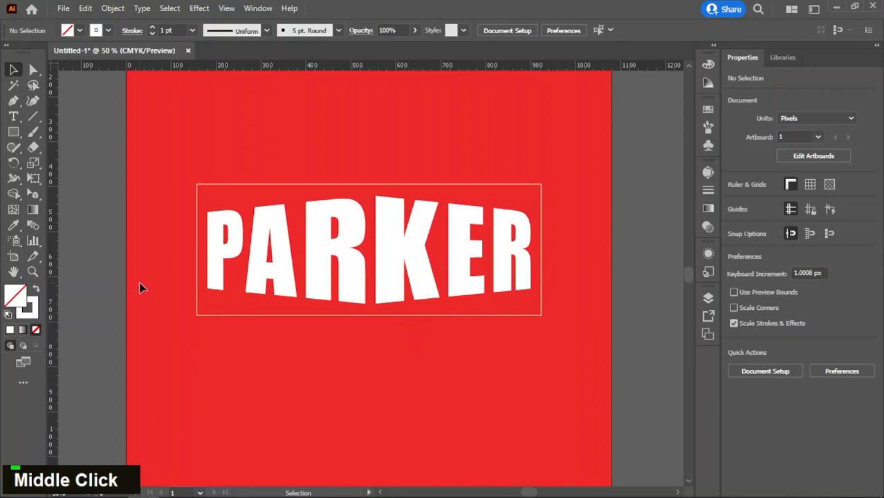
Step: Draw a vertical line about 711 px long through the lettering and centre it horizontally and vertically on the artboard
key(backslash)
mouse_move(368, 137)
mouse_down()
mouse_move(371, 385)
mouse_move(385, 456)
mouse_up()
key(v)
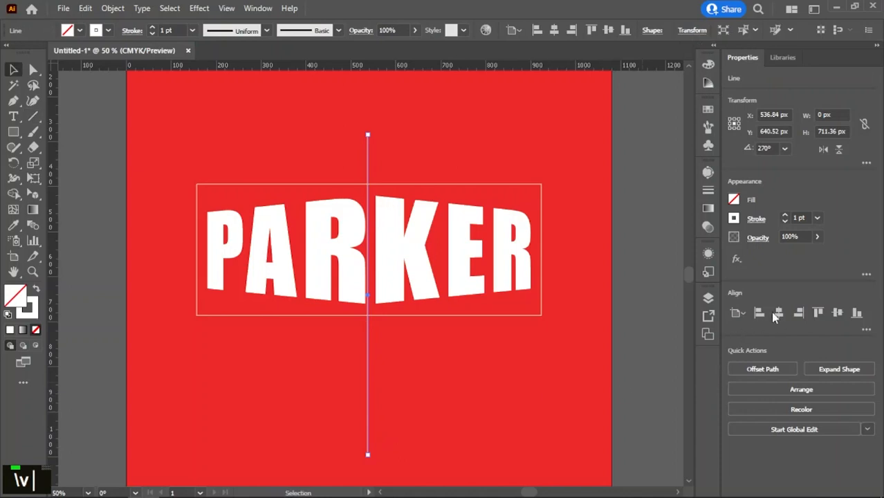
click(779, 313)
click(837, 313)
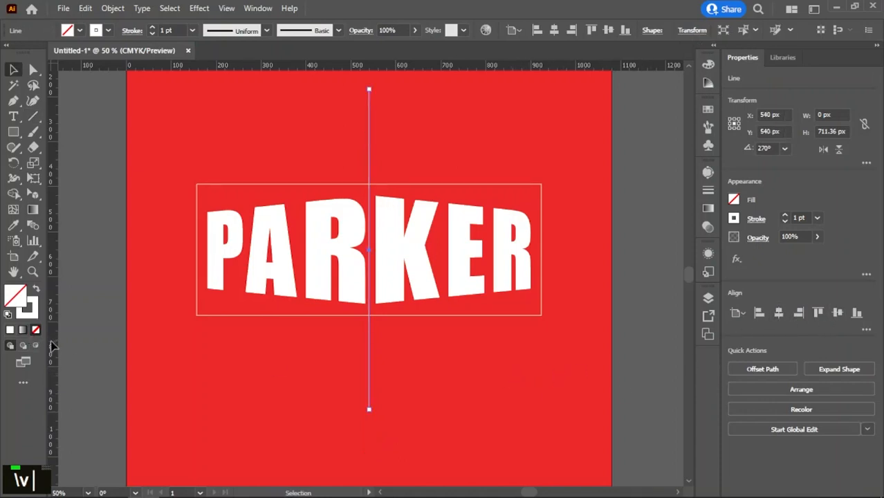
Step: Place a vertical guide along the centred line, and delete the line itself
drag(55, 345, 368, 418)
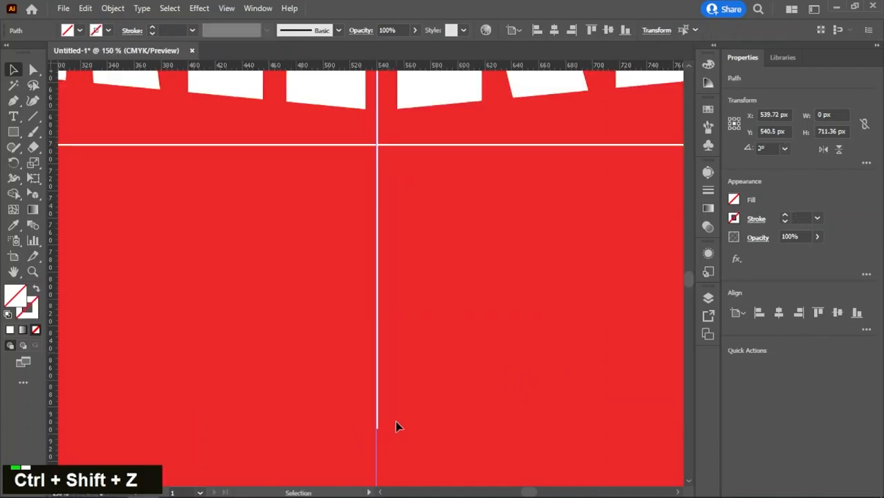
click(395, 420)
drag(395, 421, 361, 423)
drag(391, 451, 343, 450)
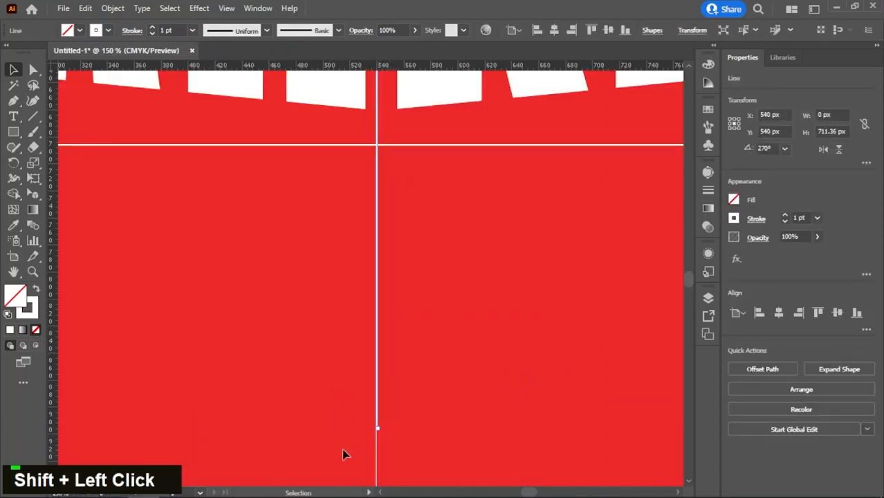
key(Delete)
scroll(418, 401, down, 3)
middle_click(408, 296)
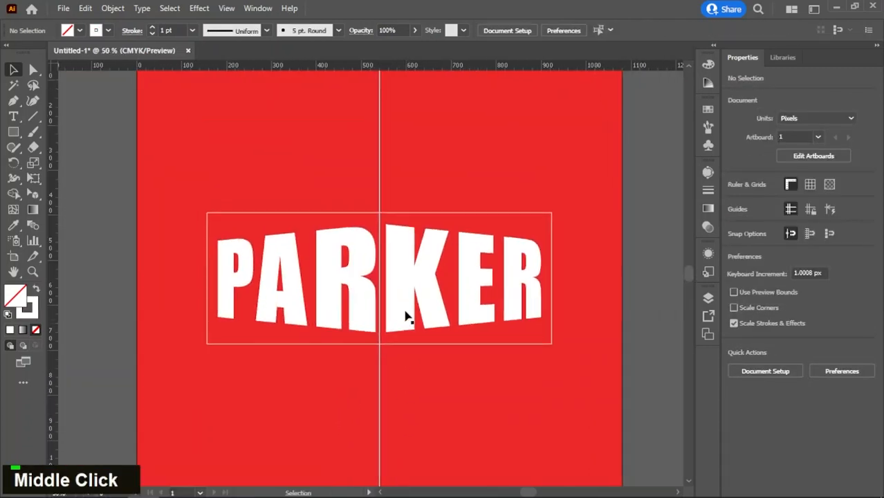
Step: Add anchor points to the rectangle's top and bottom edges where the vertical guide crosses them
scroll(395, 277, up, 1)
key(p)
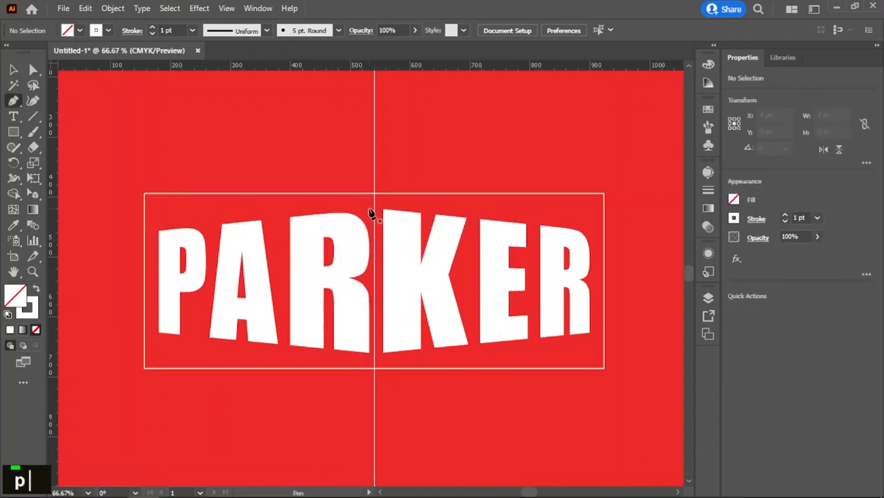
key(v)
click(392, 210)
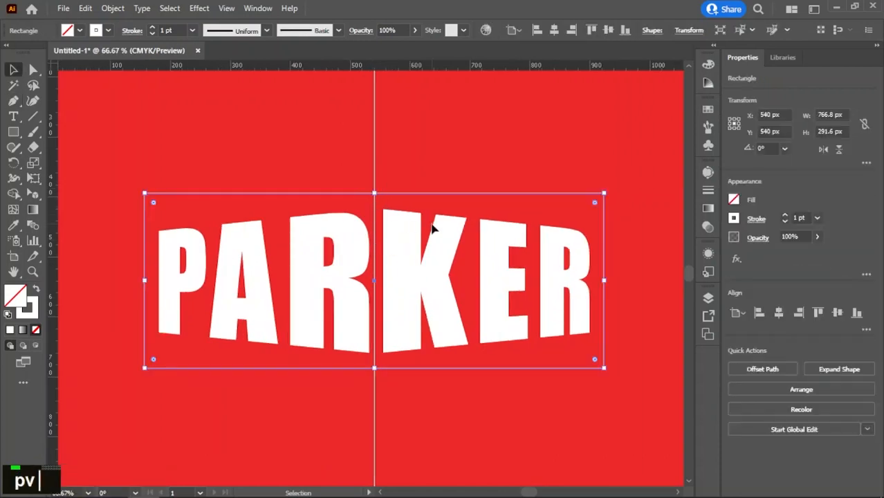
key(p)
scroll(367, 203, up, 2)
click(366, 219)
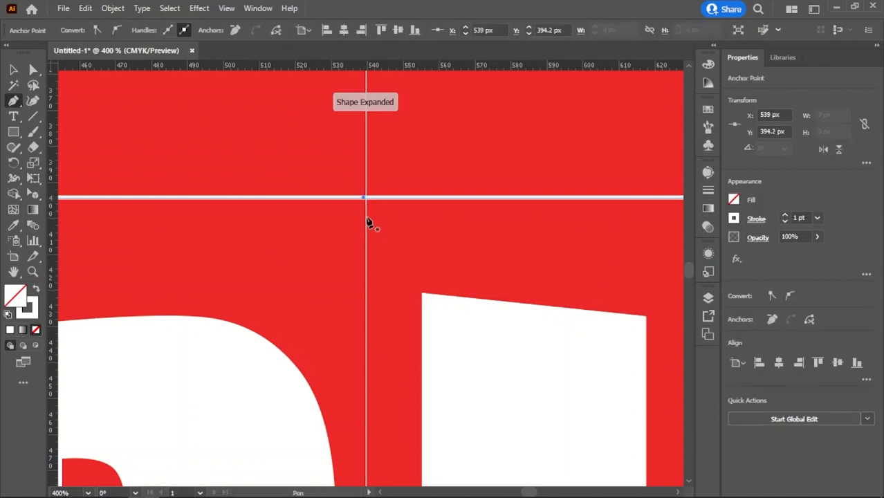
scroll(384, 291, down, 5)
alt+scroll(391, 377, up, 4)
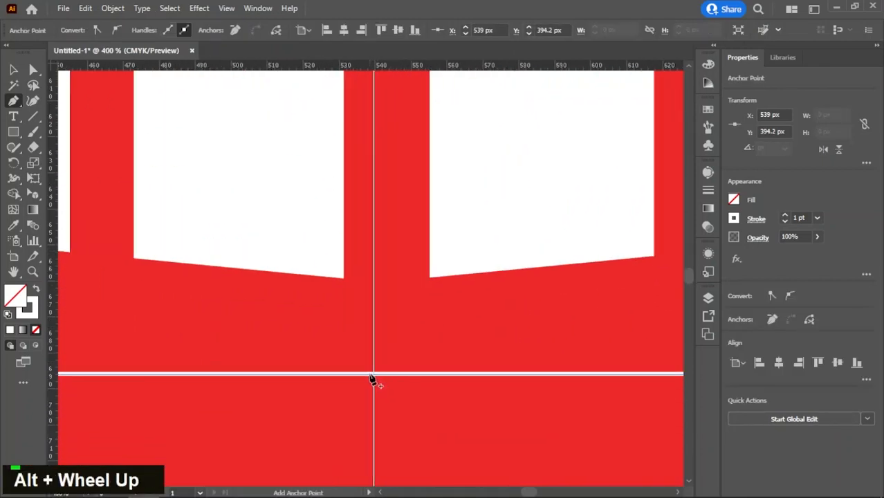
click(372, 379)
alt+scroll(374, 377, down, 5)
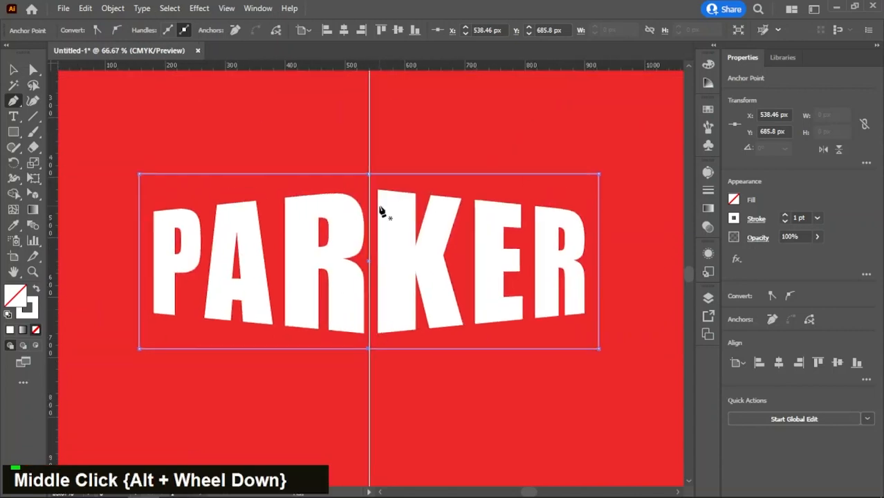
Step: Move the frame's left corners vertically towards the lettering, the upper one to about Y 441 px, and pull both middle points slightly inward
key(v)
key(a)
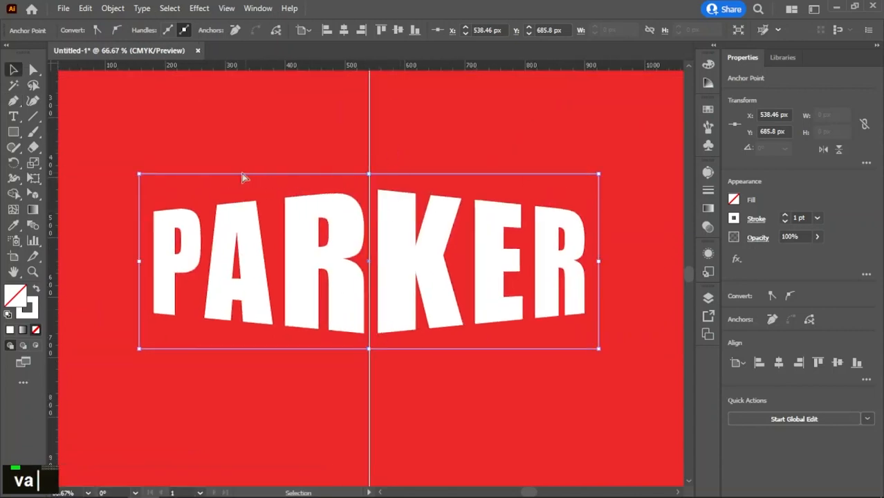
double_click(140, 175)
drag(141, 175, 141, 197)
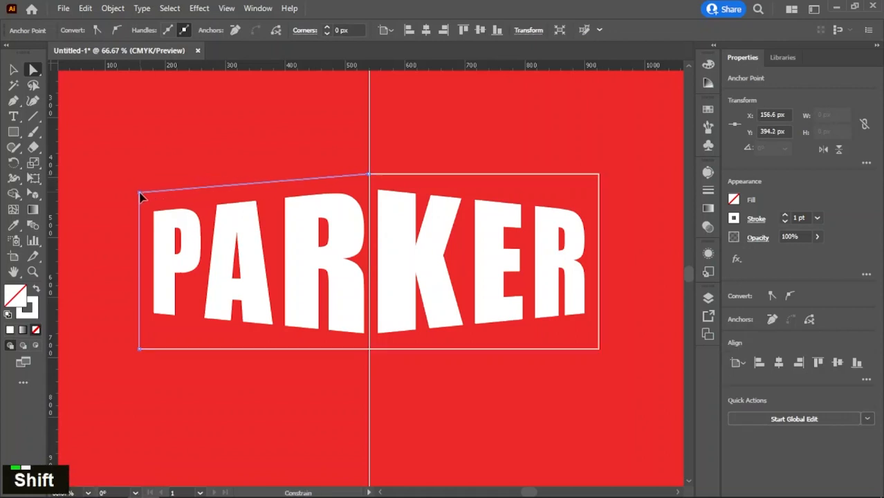
drag(368, 175, 369, 180)
drag(142, 194, 140, 206)
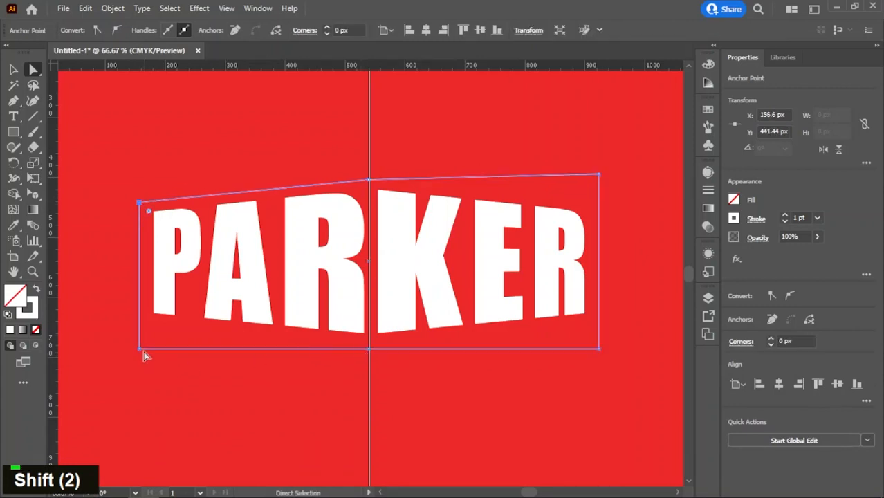
drag(141, 352, 145, 325)
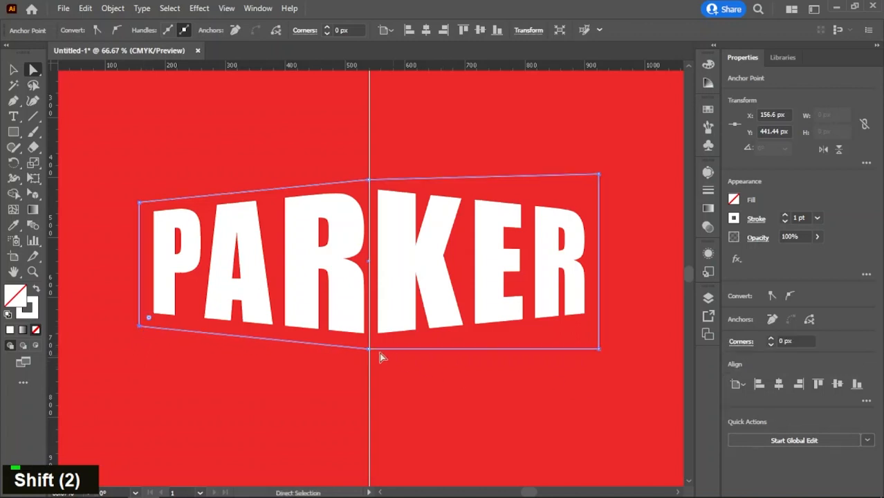
drag(367, 351, 368, 346)
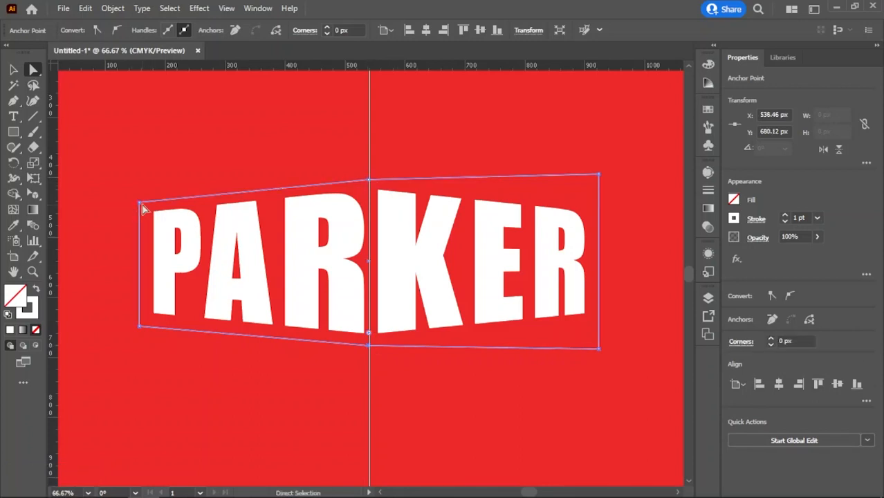
Step: Fine-tune the frame's middle points, placing the upper one at about Y 401 px and the lower one at about Y 684 px
drag(141, 206, 141, 203)
mouse_move(367, 183)
mouse_down()
mouse_move(369, 174)
mouse_move(370, 181)
mouse_up()
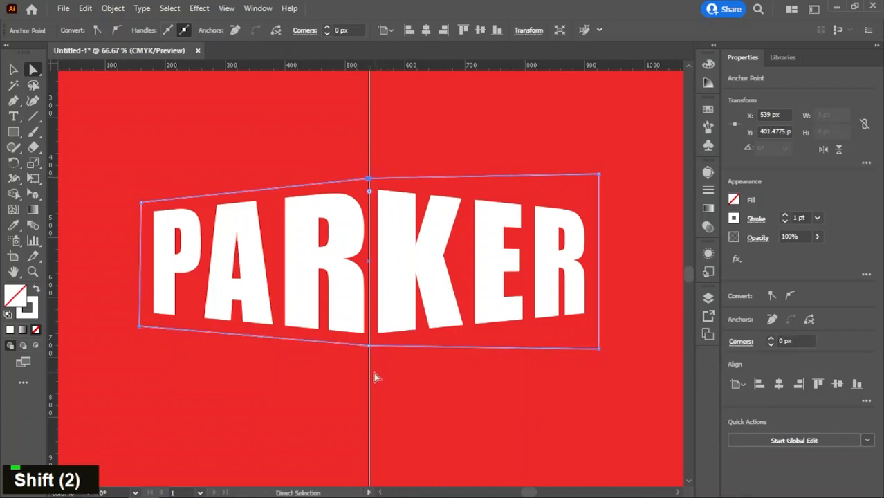
click(369, 346)
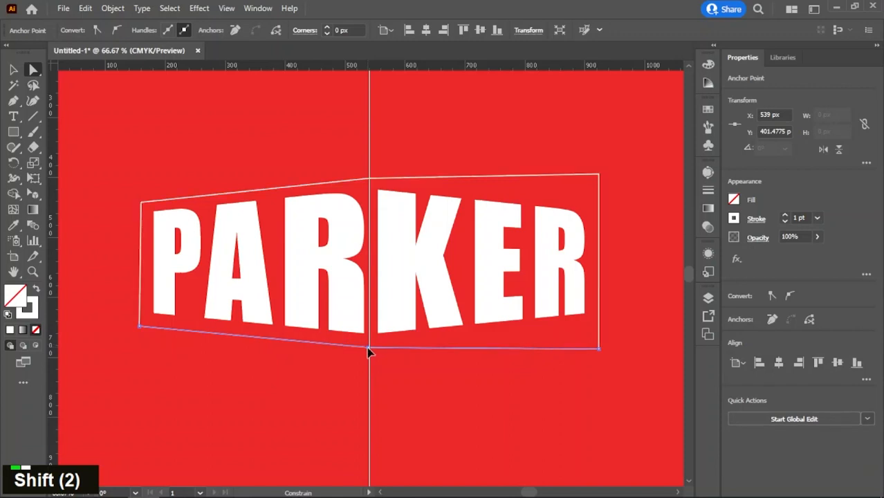
drag(367, 352, 369, 351)
key(ctrl)
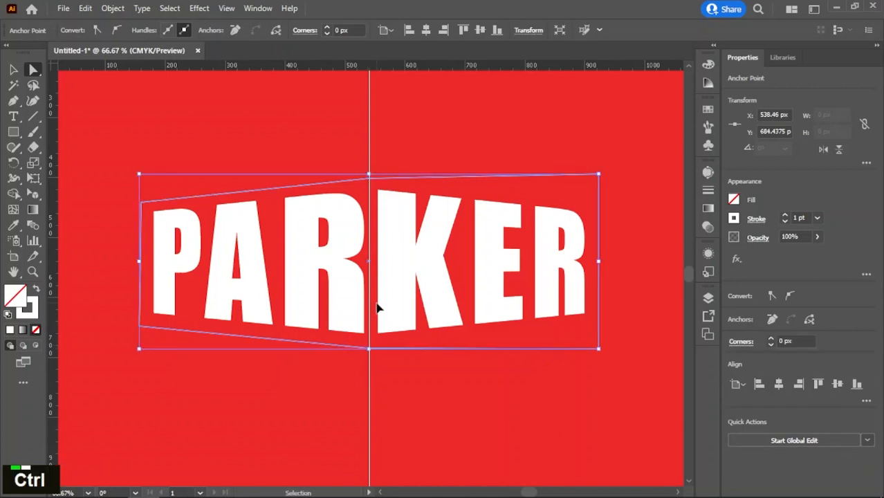
Step: Place horizontal guides through the frame's upper and lower left corners, at about Y 441 px and Y 648 px
key(ctrl+r)
key(ctrl+r)
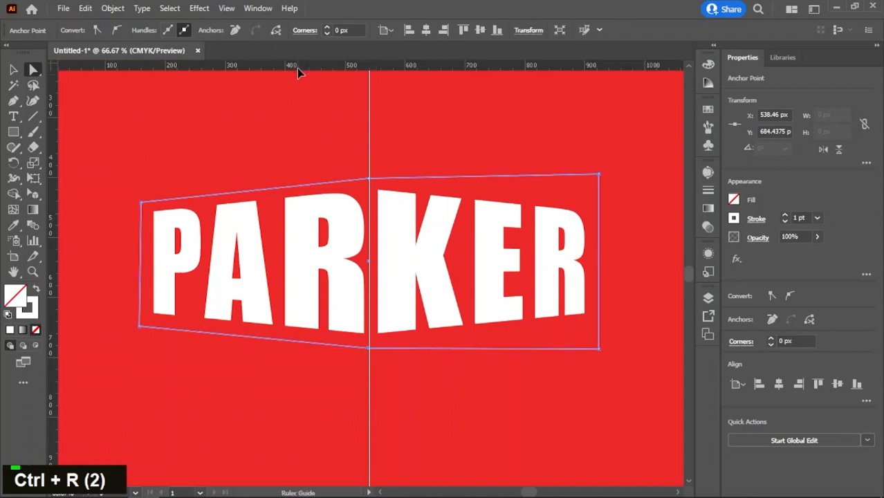
drag(305, 109, 164, 204)
key(ctrl+z)
alt+scroll(155, 201, up, 2)
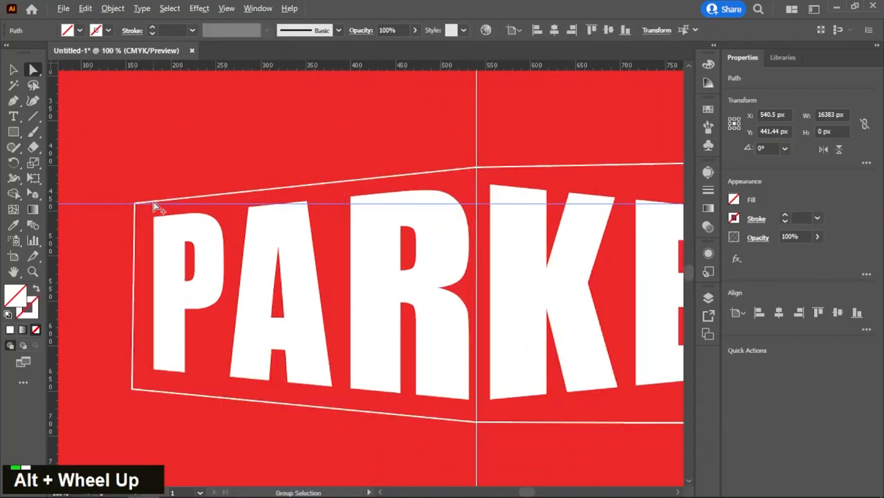
alt+scroll(154, 201, down, 1)
scroll(211, 171, up, 1)
drag(242, 72, 178, 391)
alt+scroll(126, 402, up, 2)
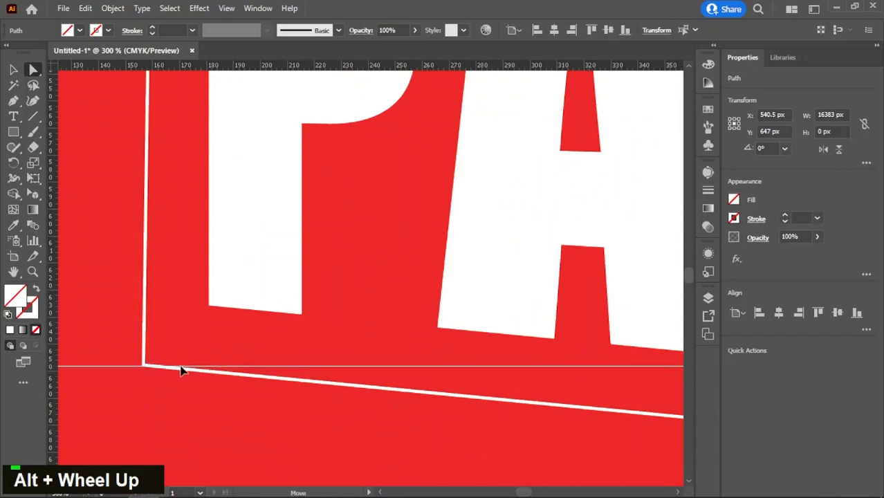
alt+scroll(273, 301, down, 1)
drag(273, 301, 264, 433)
alt+scroll(328, 320, down, 4)
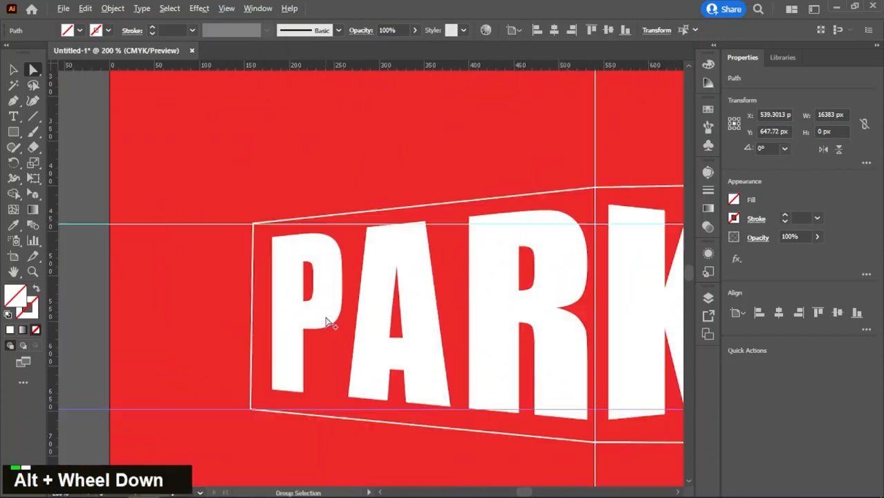
Step: Move the frame's upper and lower right corners vertically onto the horizontal guides, at Y 441.44 px and Y 647.72 px
drag(516, 346, 303, 309)
alt+scroll(360, 255, up, 1)
drag(501, 206, 503, 237)
key(shift)
key(shift)
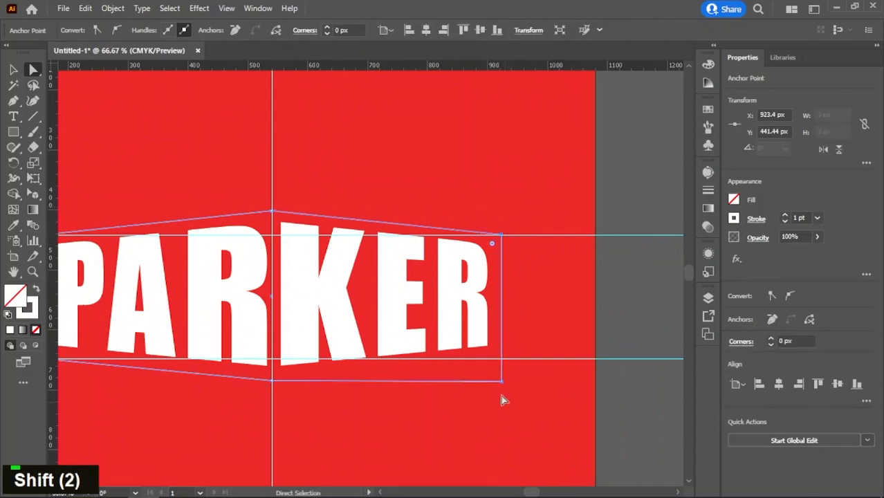
drag(502, 380, 501, 359)
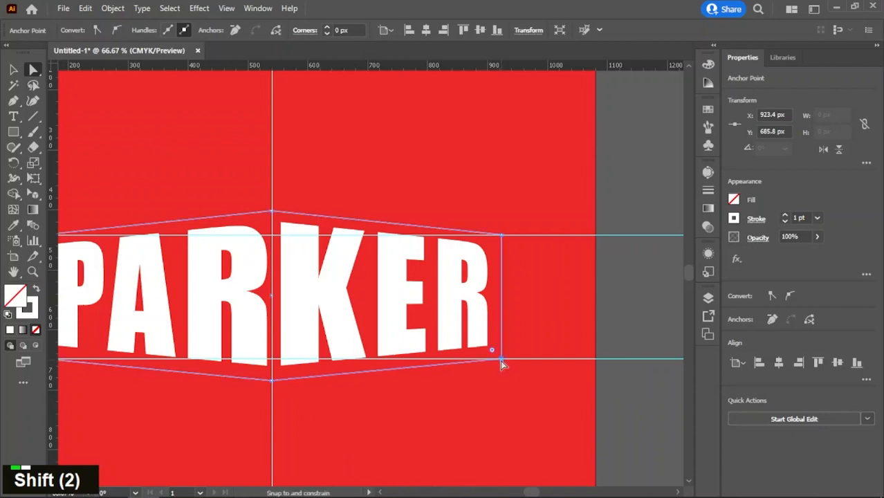
middle_click(465, 375)
scroll(455, 368, down, 1)
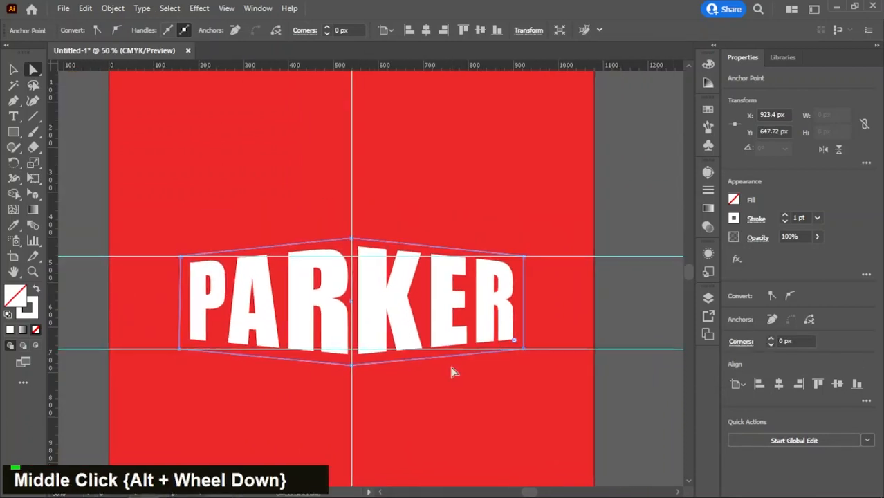
Step: Set the frame's stroke weight to 13 pt
key(v)
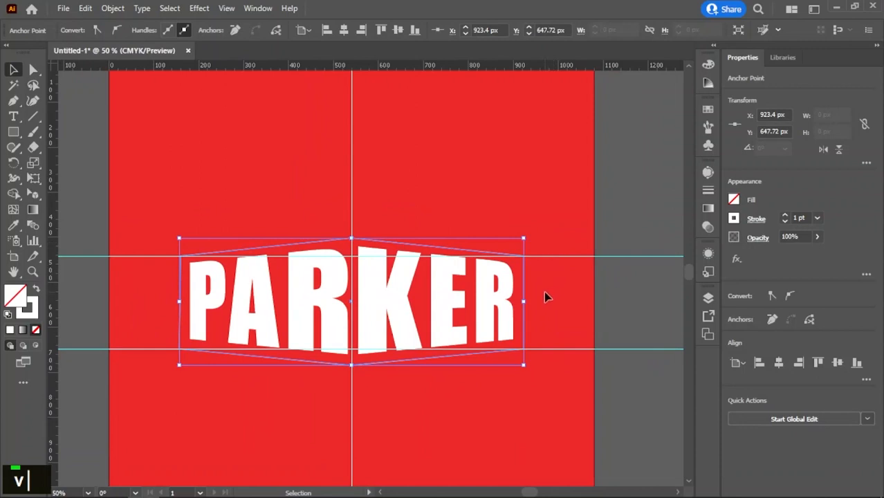
double_click(785, 218)
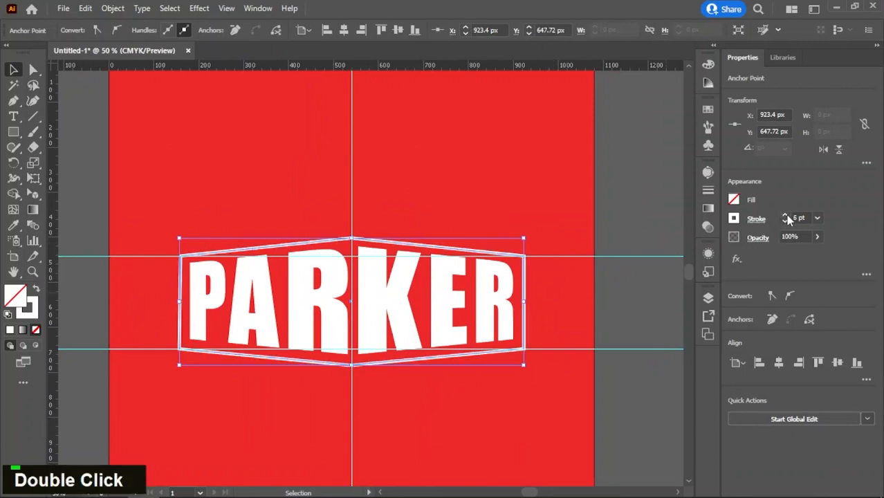
click(786, 218)
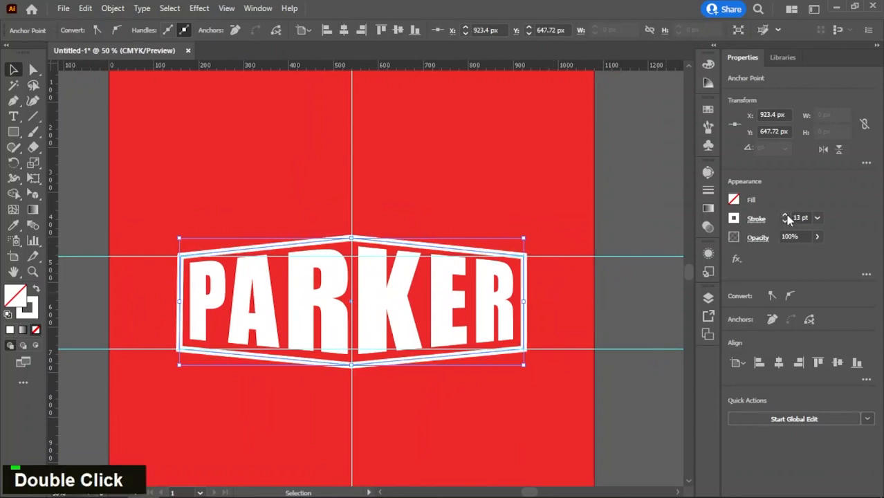
Step: Delete the two horizontal guides and the vertical centre guide
key(v)
double_click(576, 365)
click(574, 350)
key(Delete)
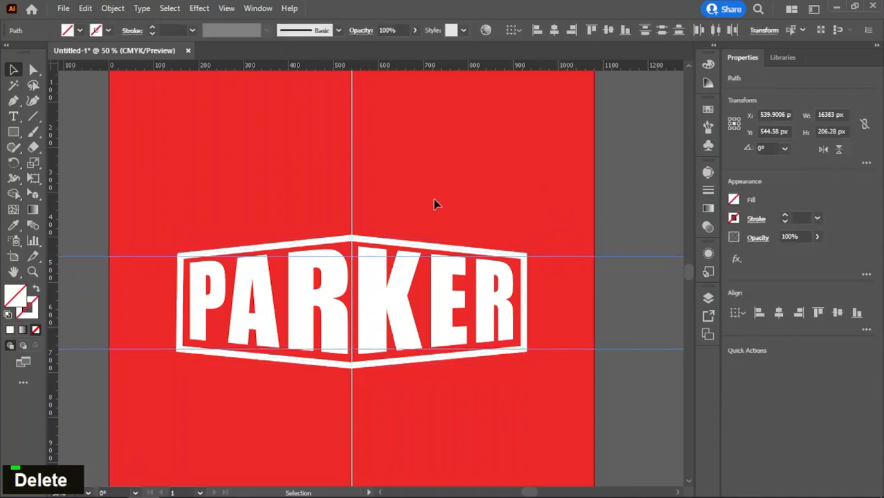
key(Delete)
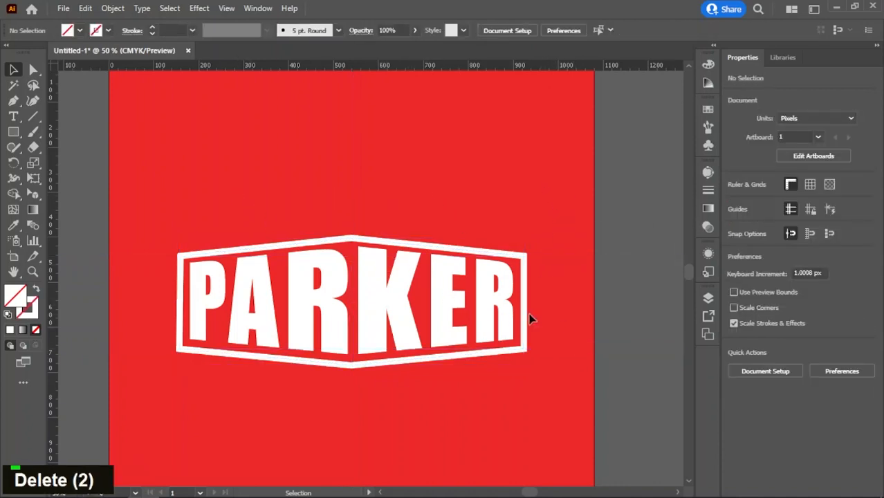
Step: Enlarge the frame from its centre to about 777 by 287 px, with a 13 pt stroke
click(526, 356)
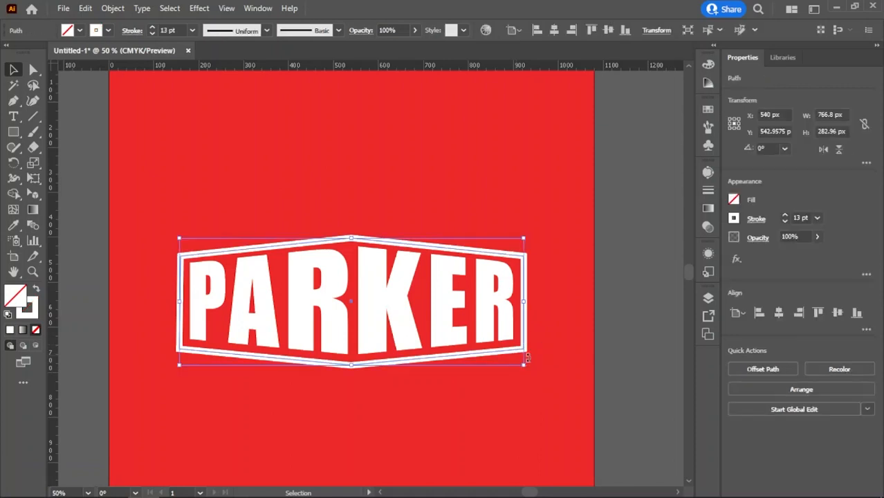
drag(523, 367, 528, 371)
click(784, 217)
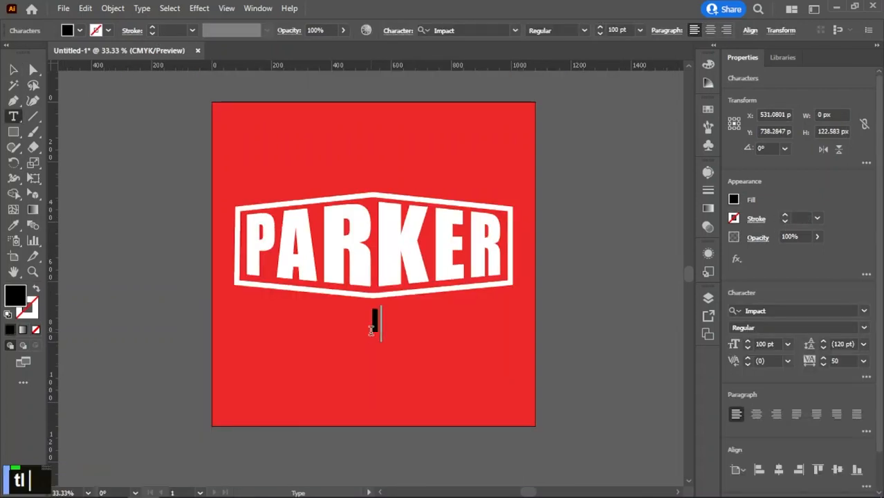
Step: Add the text INDUSTRIES in Impact Regular, 100 pt, below the frame
text(NDUSTRIES)
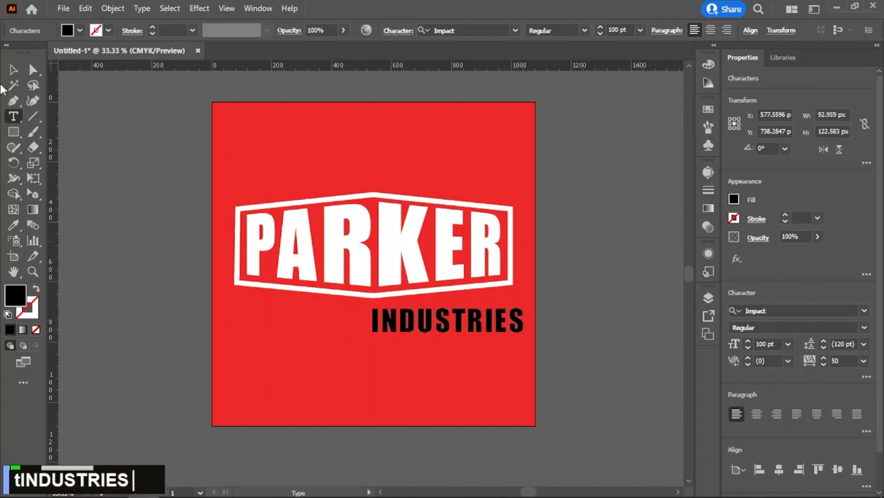
key(Escape)
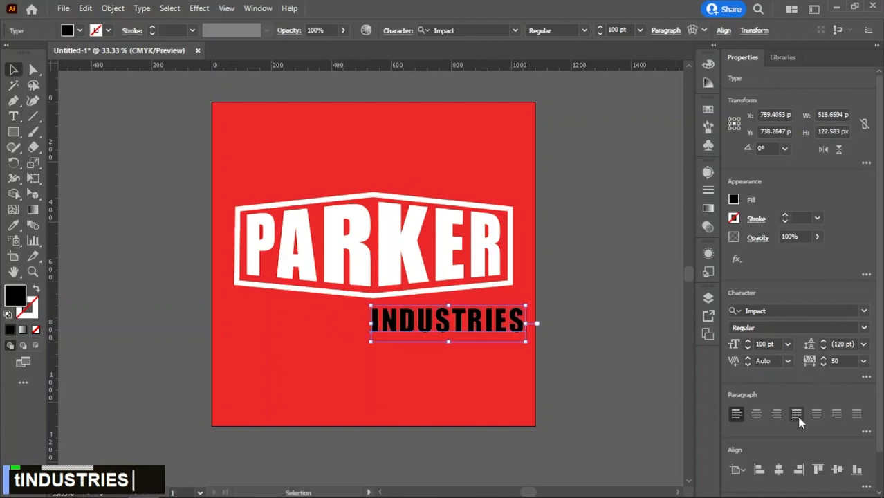
Step: Centre the INDUSTRIES text horizontally on the artboard and give it the white fill sampled from the PARKER lettering
click(778, 470)
key(i)
click(393, 251)
key(v)
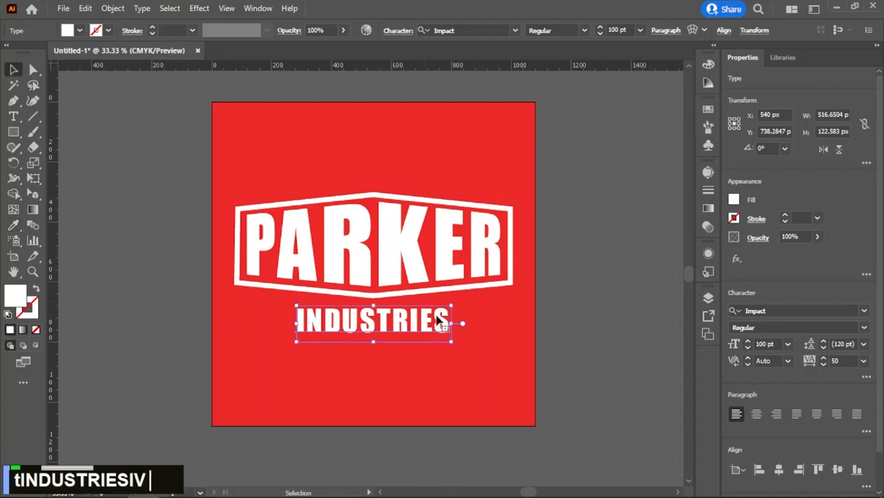
click(486, 359)
Step: Set the INDUSTRIES text's tracking to 100 and centre it horizontally on the artboard
click(442, 326)
click(845, 361)
text(100)
key(Return)
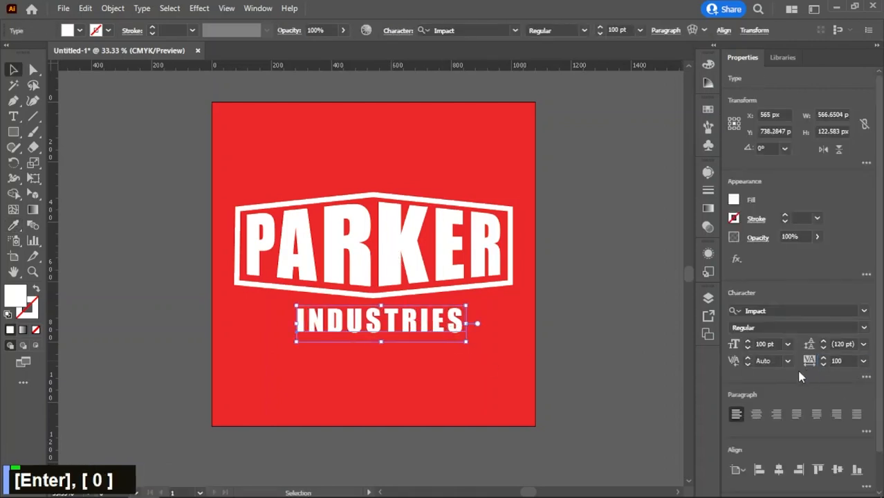
click(778, 470)
click(486, 374)
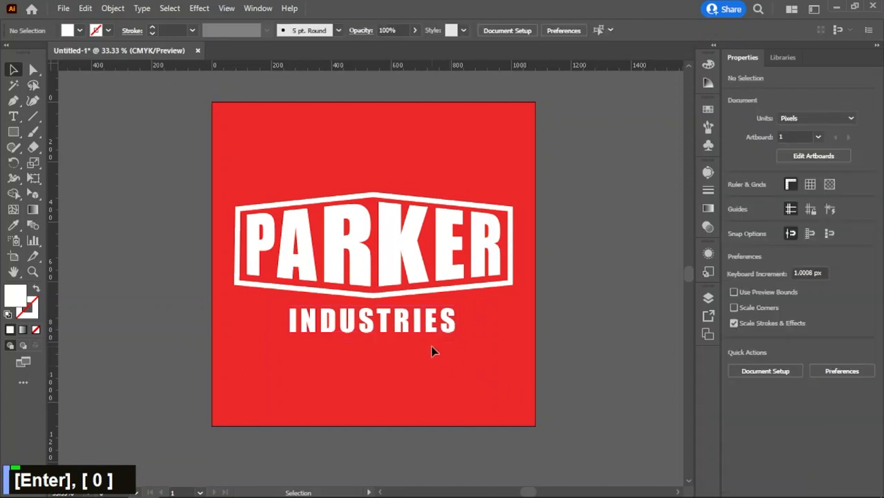
Step: Scale the INDUSTRIES text down about its centre to about 81.31 pt and move it up slightly towards the frame
click(399, 331)
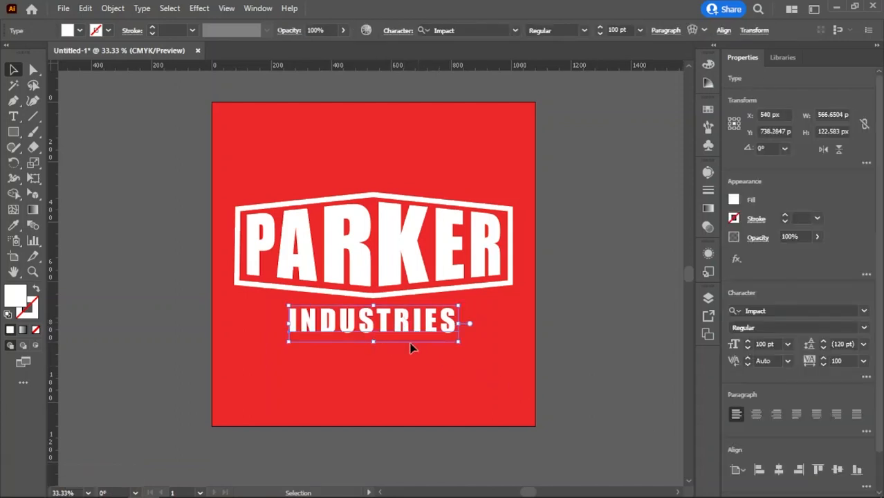
drag(458, 344, 446, 340)
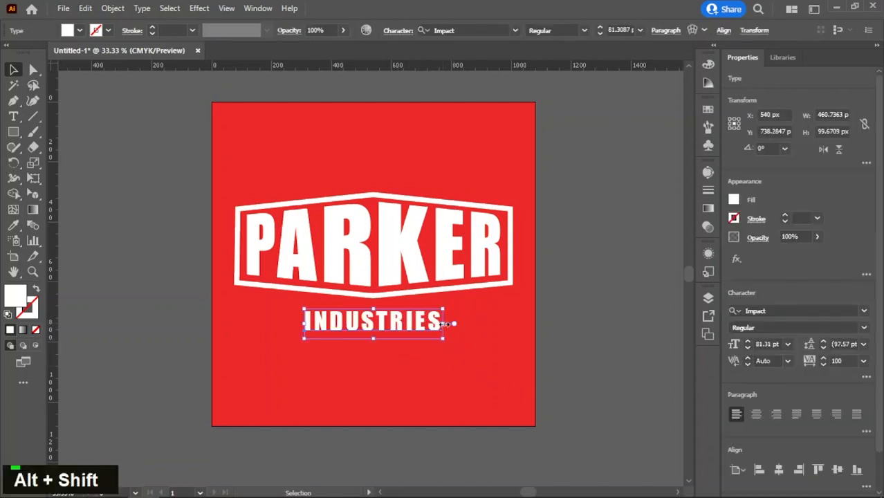
key(ctrl+z)
key(ctrl+z)
key(ctrl+z)
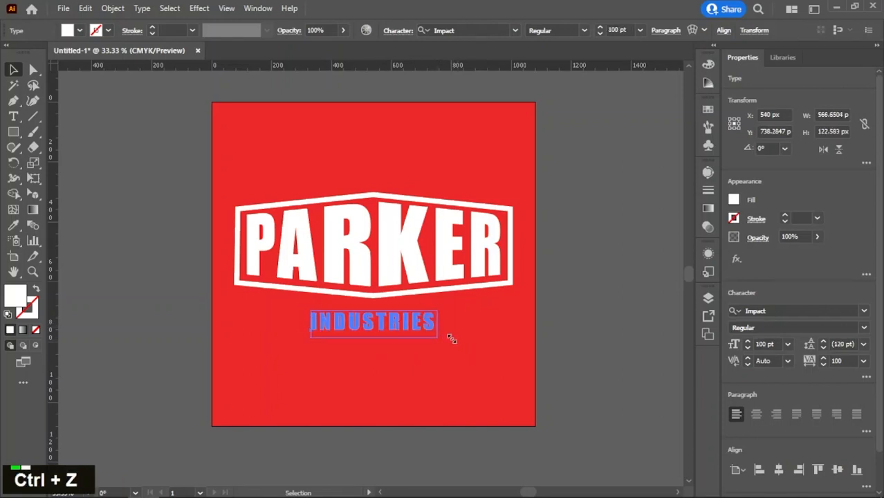
drag(454, 339, 451, 341)
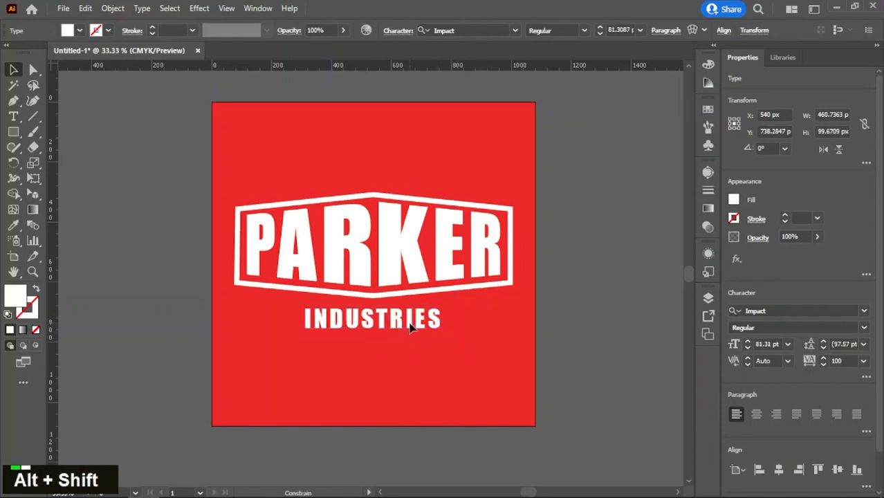
Step: Set the INDUSTRIES text's tracking to 150, centre it horizontally on the artboard, and deselect it
click(844, 359)
text(150)
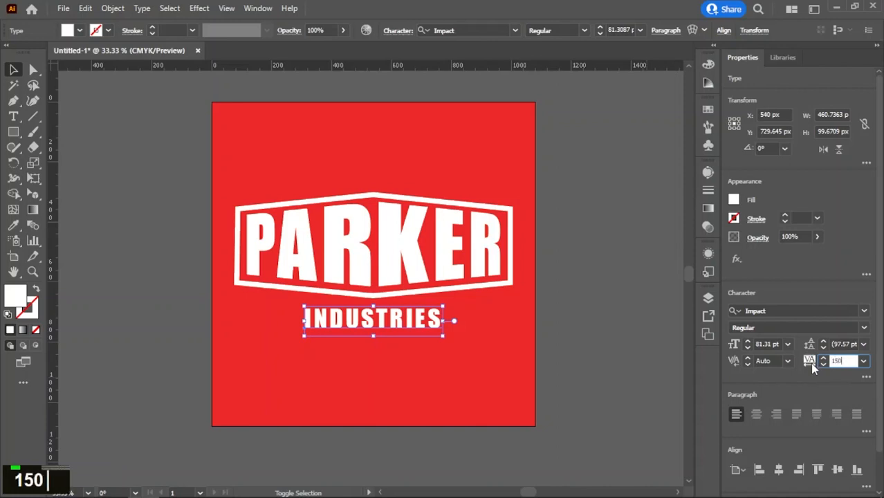
key(Return)
click(778, 469)
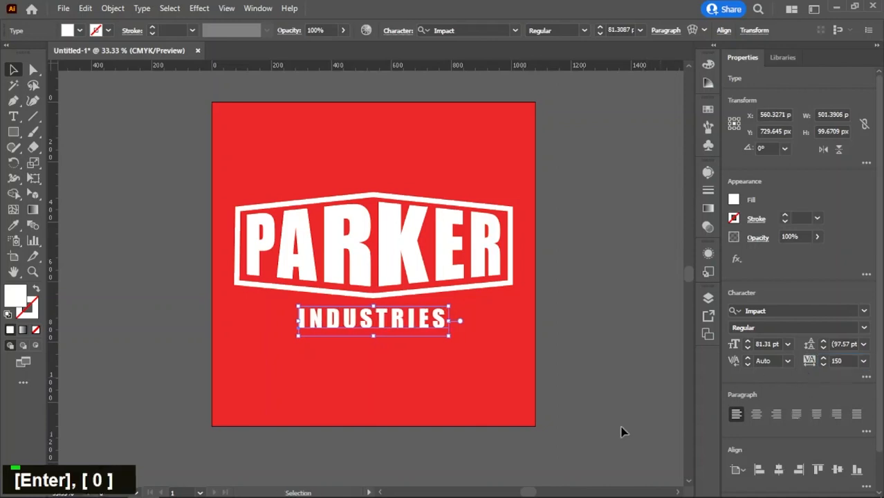
double_click(503, 341)
Step: Group the PARKER lettering, the frame and the INDUSTRIES text together
middle_click(502, 343)
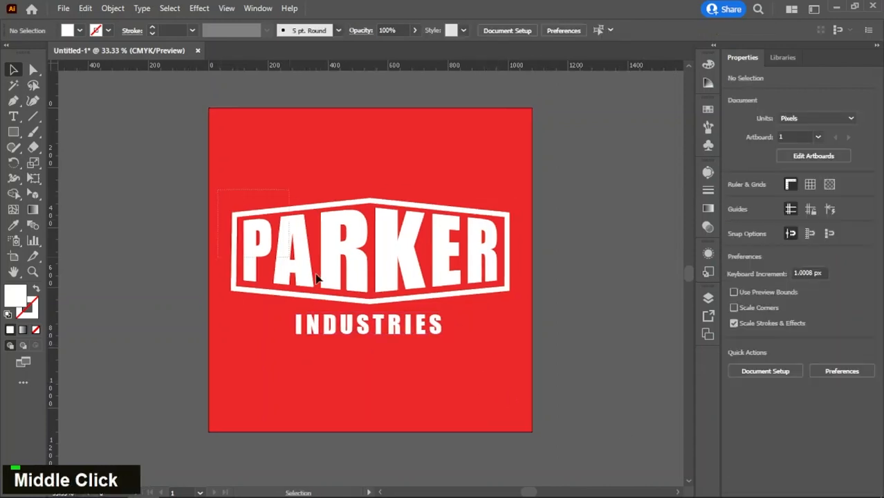
drag(523, 373, 524, 371)
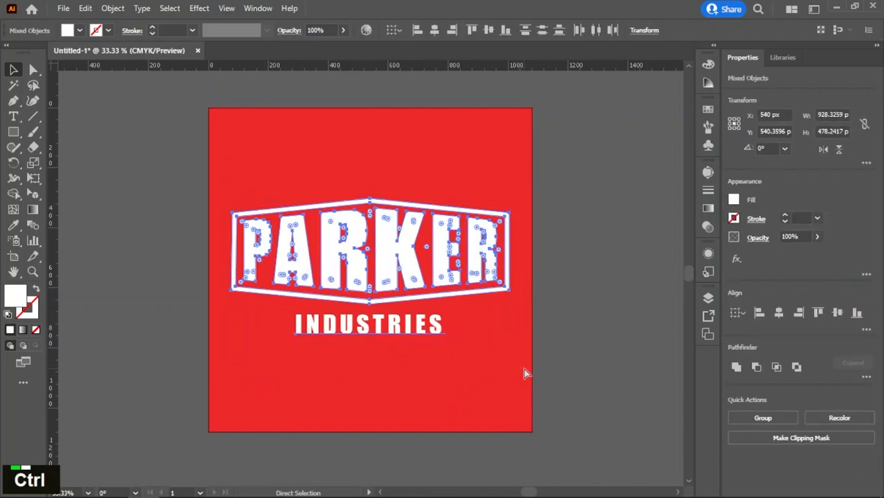
key(ctrl+g)
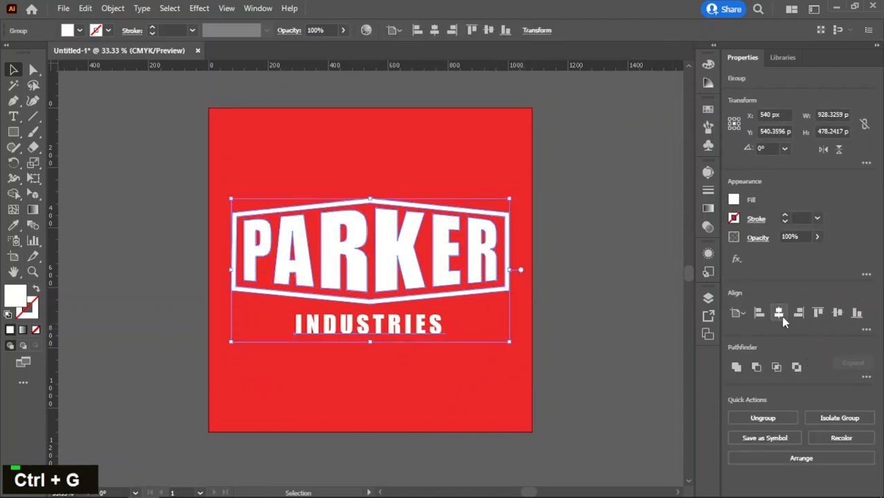